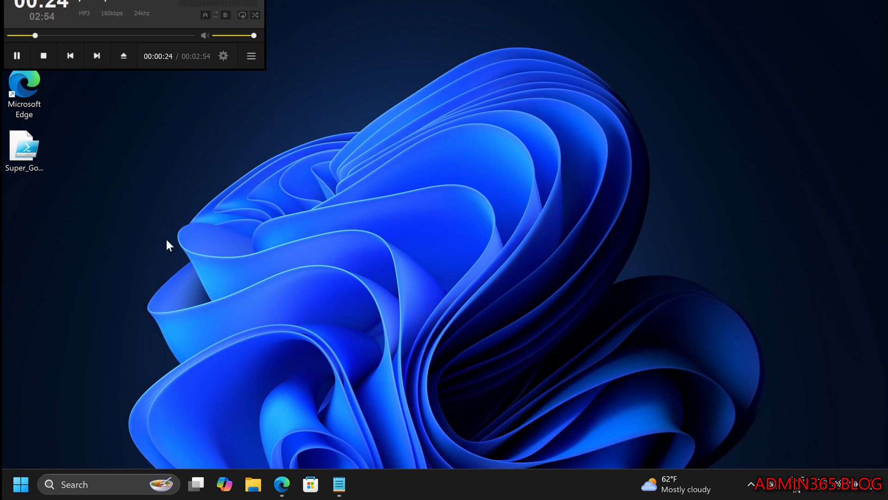
# Open Settings with Win+I and go to Time & language > Language & region.
pyautogui.press('s')
pyautogui.press('super+i')
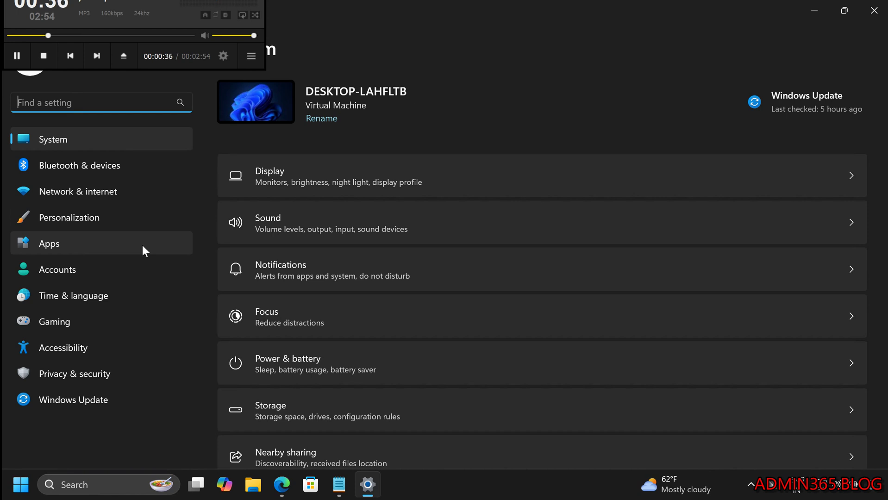
pyautogui.click(114, 294)
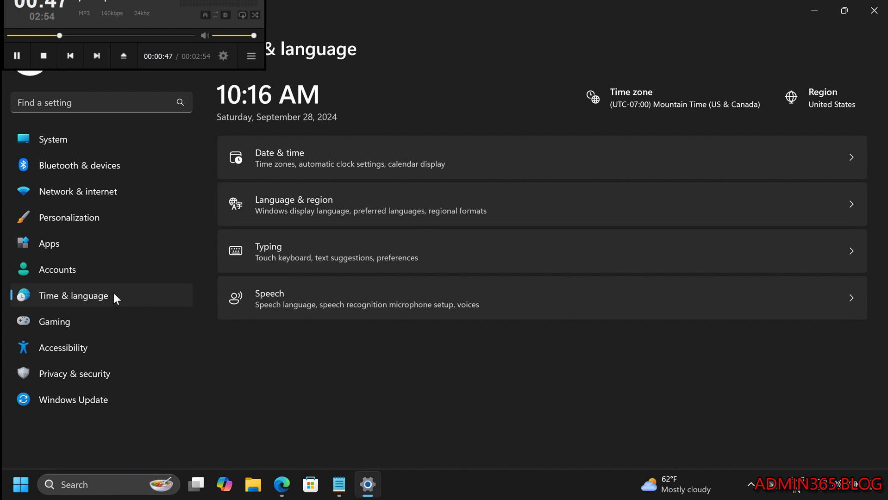
pyautogui.click(283, 215)
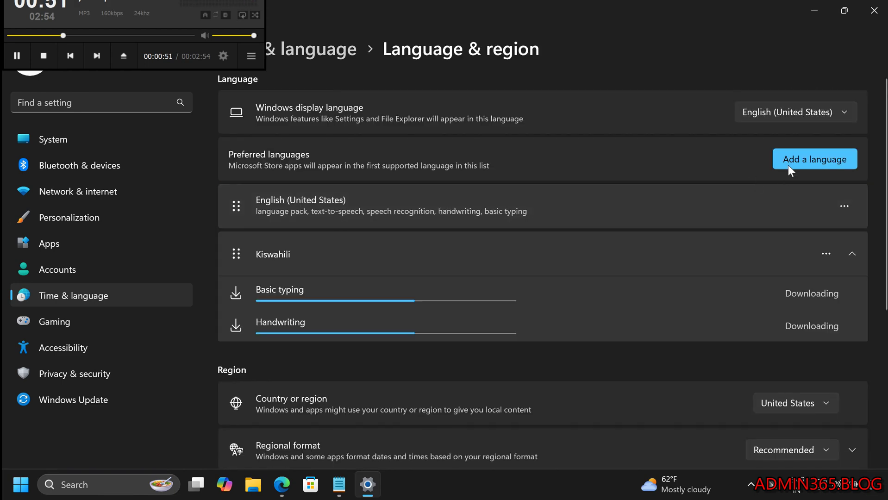
# Add a preferred language by searching 'frenc', choosing Français (Canada), and continuing to its install options.
pyautogui.click(793, 164)
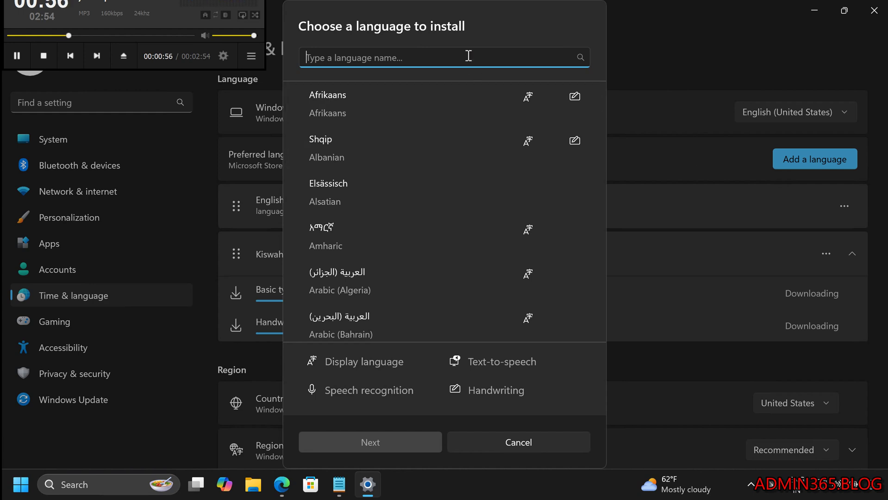
pyautogui.write('fren')
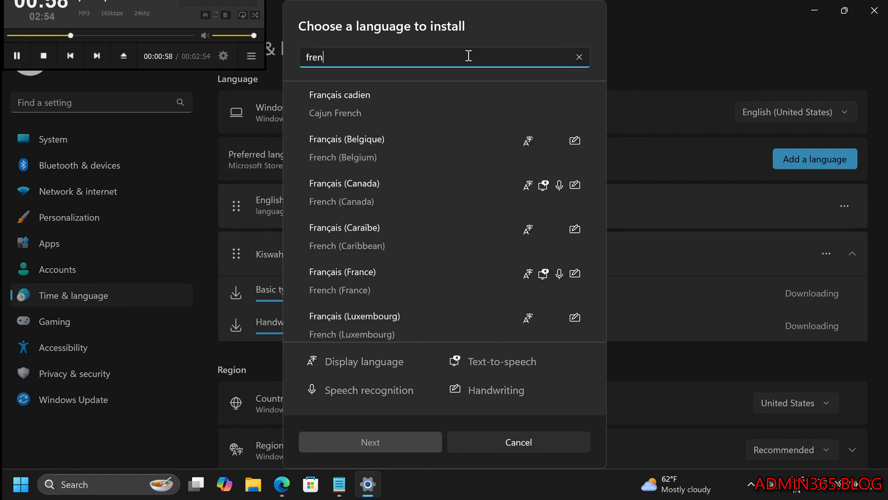
pyautogui.write('c')
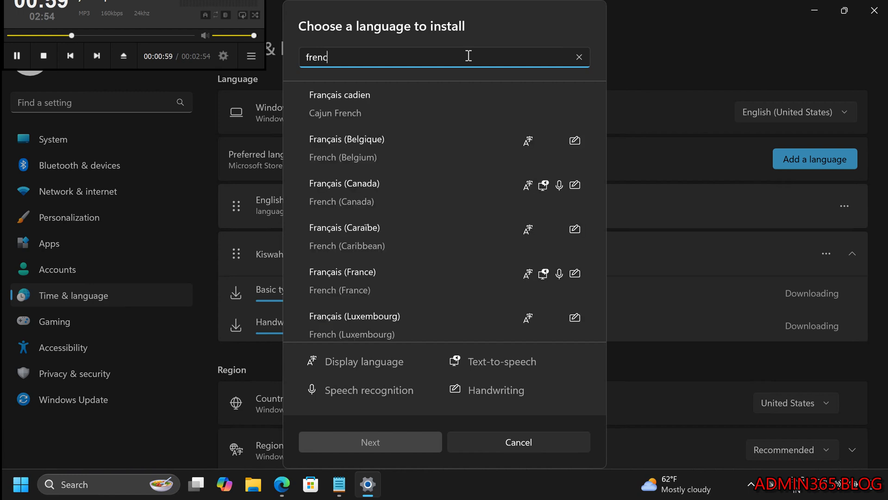
pyautogui.click(401, 200)
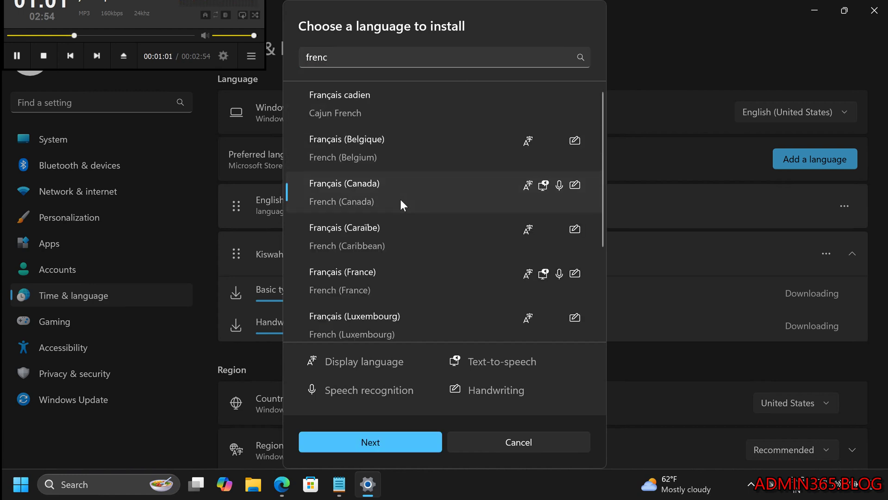
pyautogui.click(387, 444)
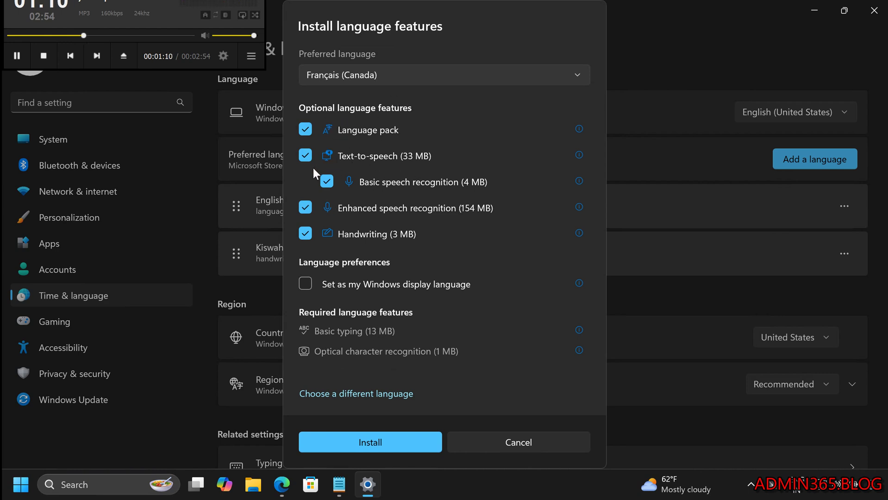
# Install French (Canada) with its optional features and add the French AZERTY keyboard to it.
pyautogui.click(383, 444)
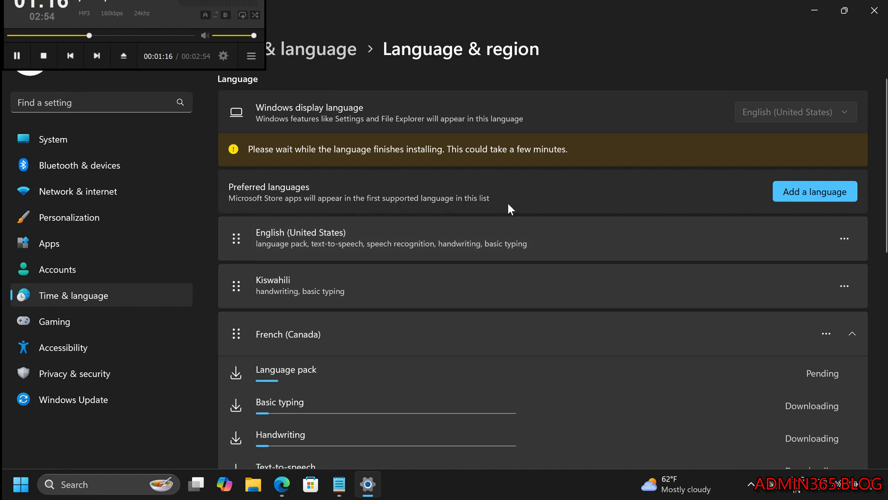
pyautogui.scroll(-5, 508, 202)
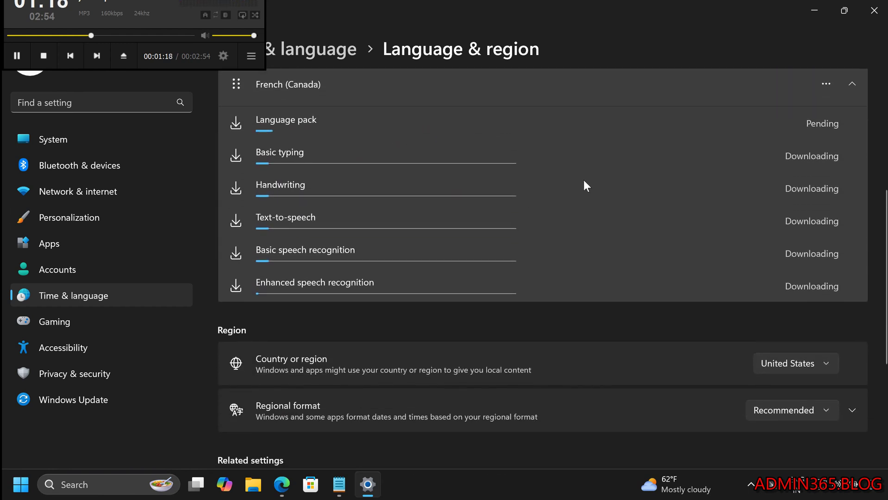
pyautogui.click(831, 85)
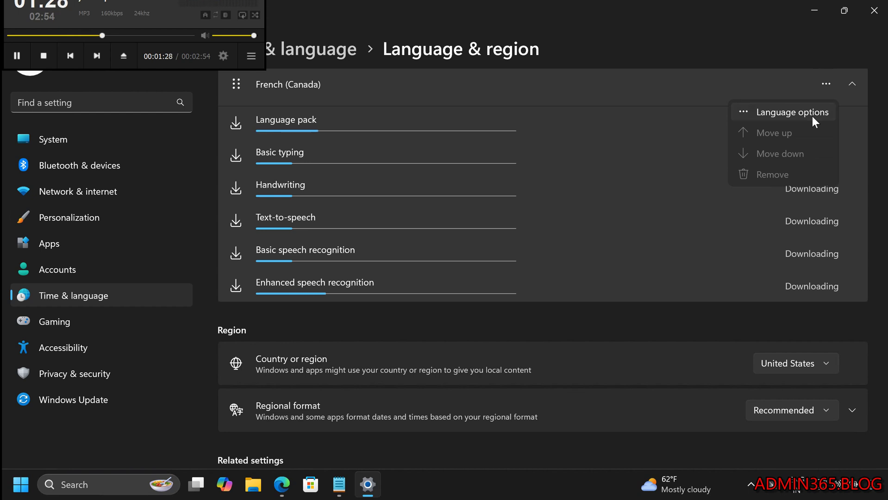
pyautogui.click(813, 117)
pyautogui.scroll(-5, 755, 127)
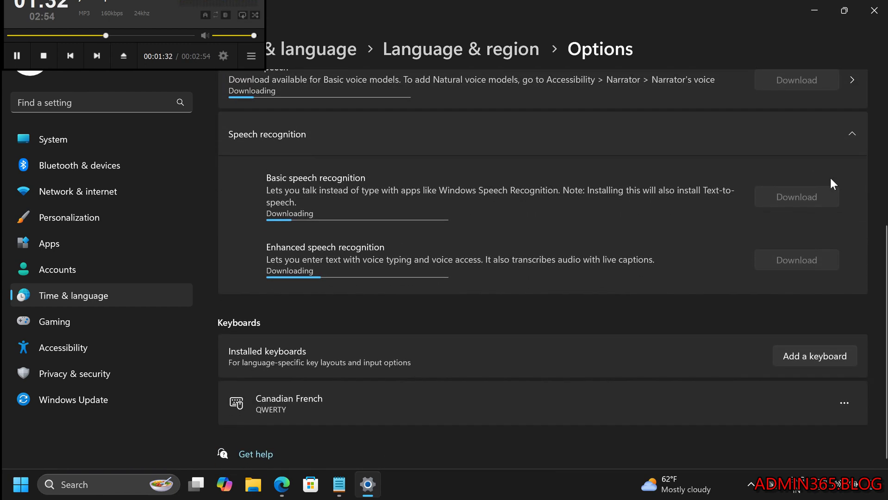
pyautogui.click(806, 355)
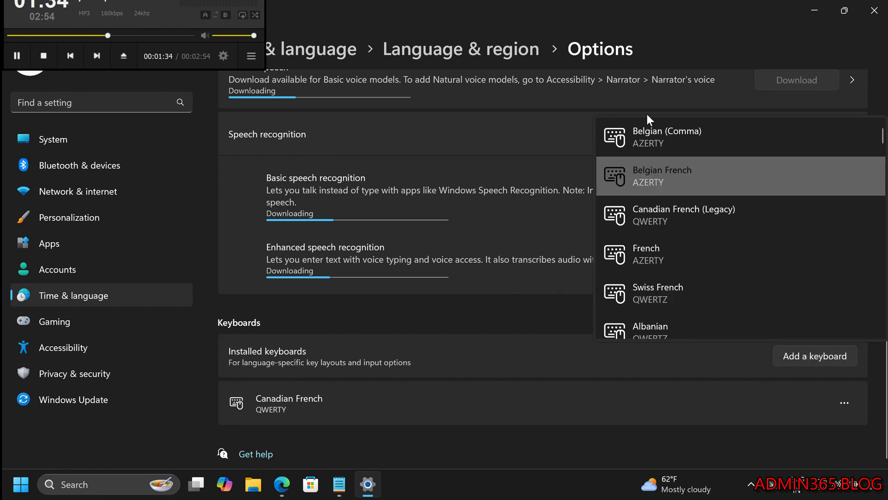
pyautogui.click(690, 253)
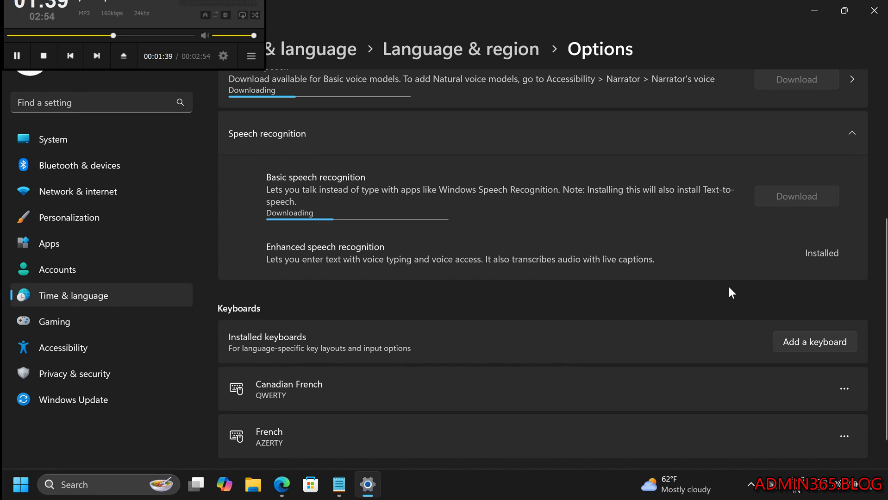
# Switch the typing input to French (Canada) with Win+Space, then back to English.
pyautogui.click(560, 481)
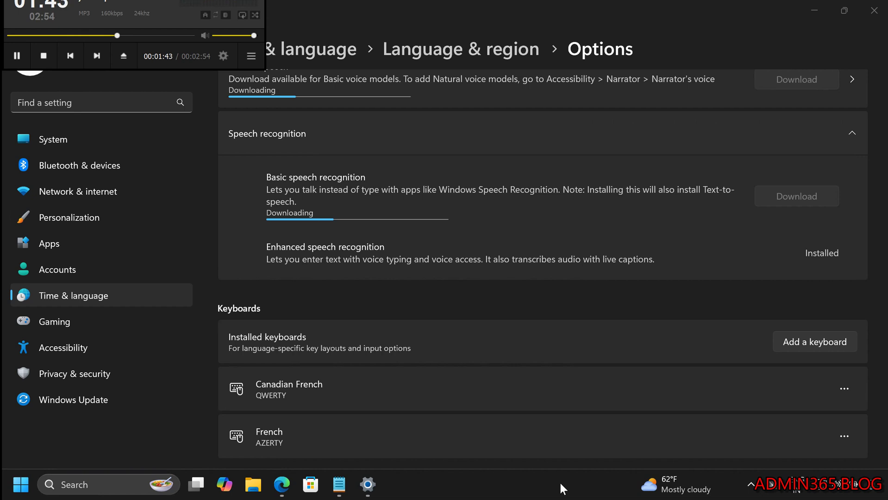
pyautogui.press('super+space')
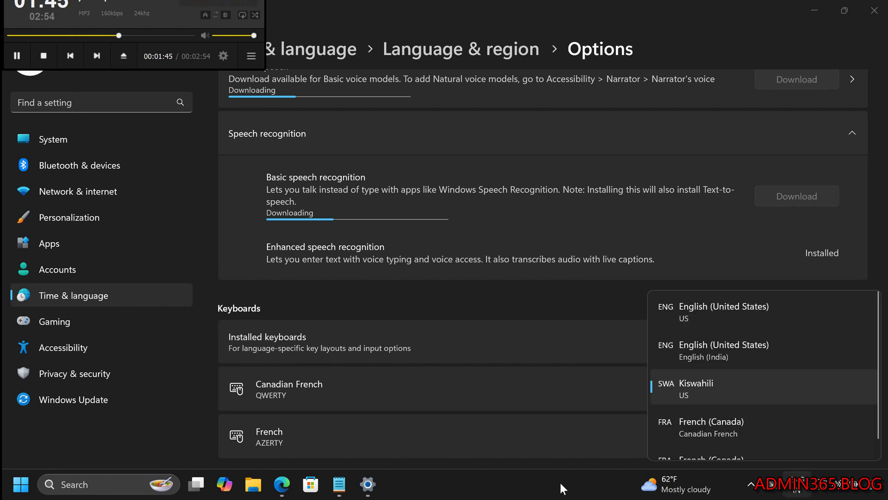
pyautogui.click(697, 431)
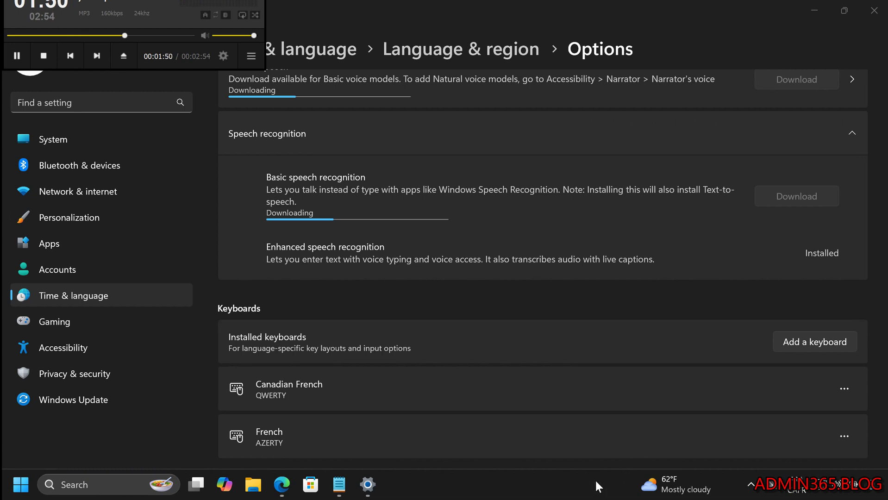
pyautogui.press('super+space')
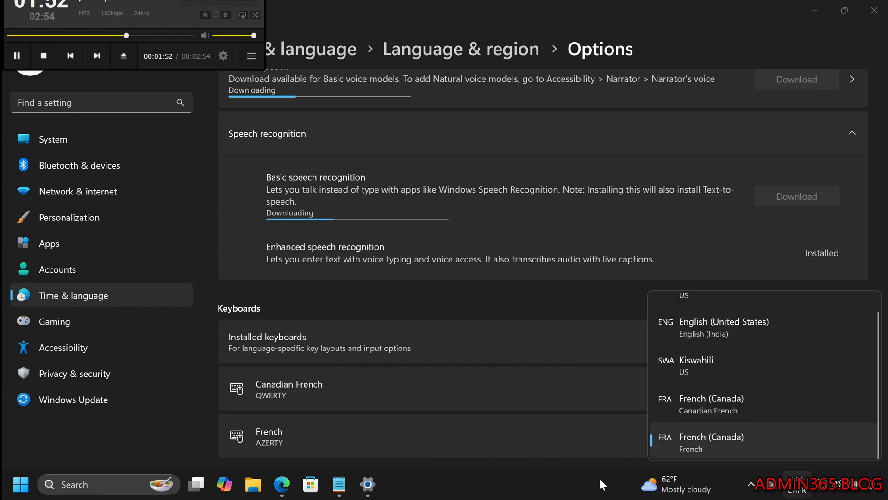
pyautogui.click(708, 323)
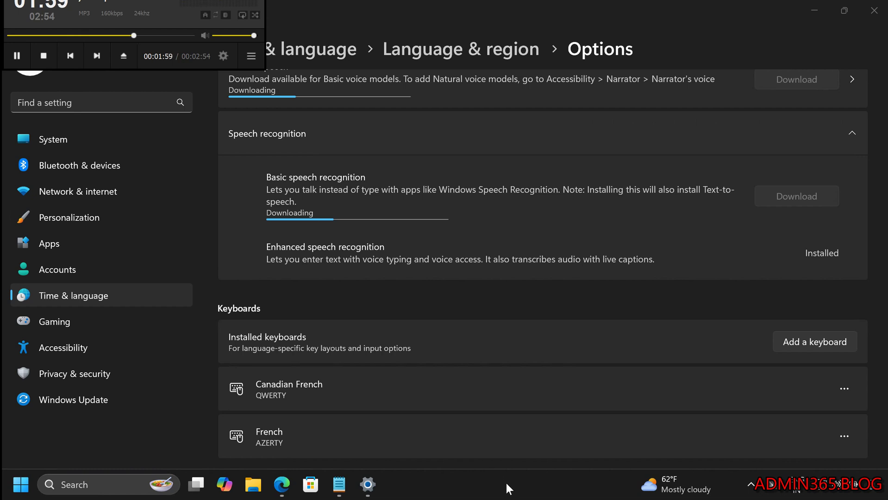
pyautogui.click(539, 420)
pyautogui.scroll(-2, 538, 420)
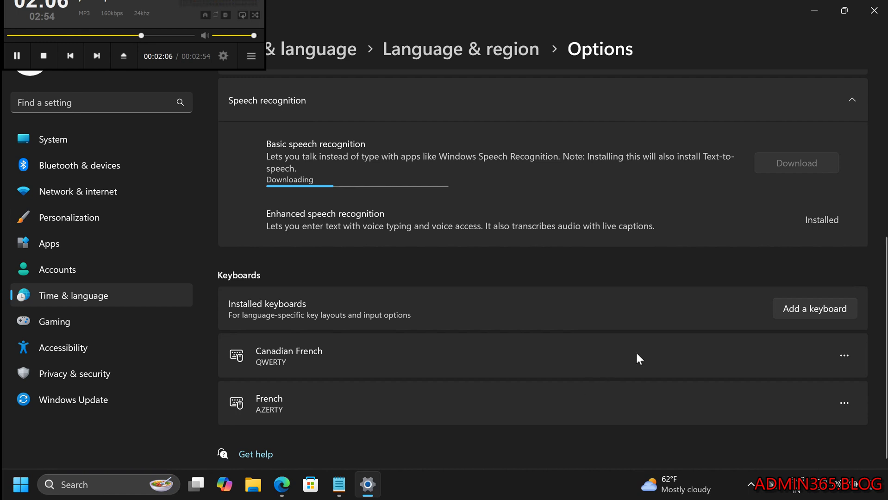
# Remove the Canadian French QWERTY keyboard from the French (Canada) keyboards.
pyautogui.click(842, 354)
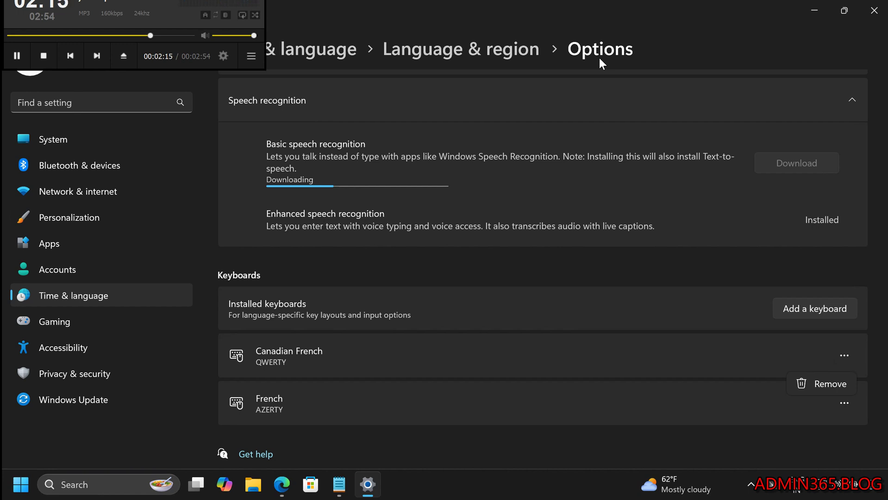
pyautogui.click(846, 356)
pyautogui.click(846, 356)
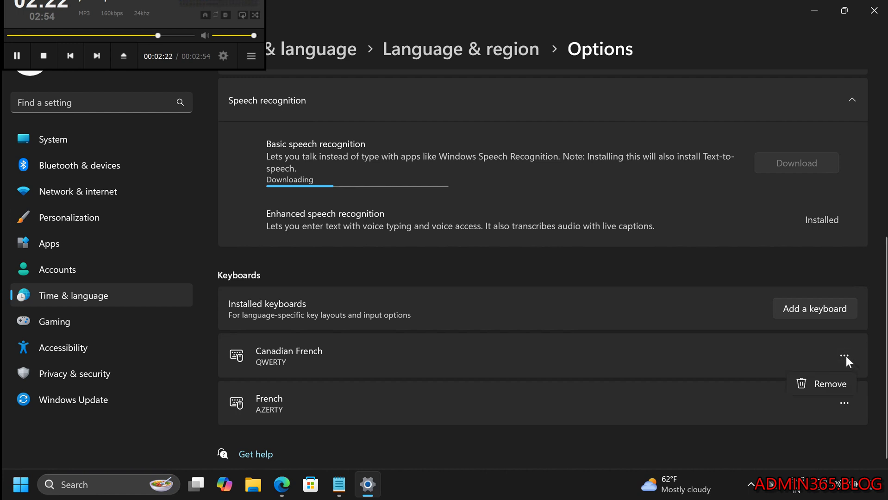
pyautogui.click(828, 385)
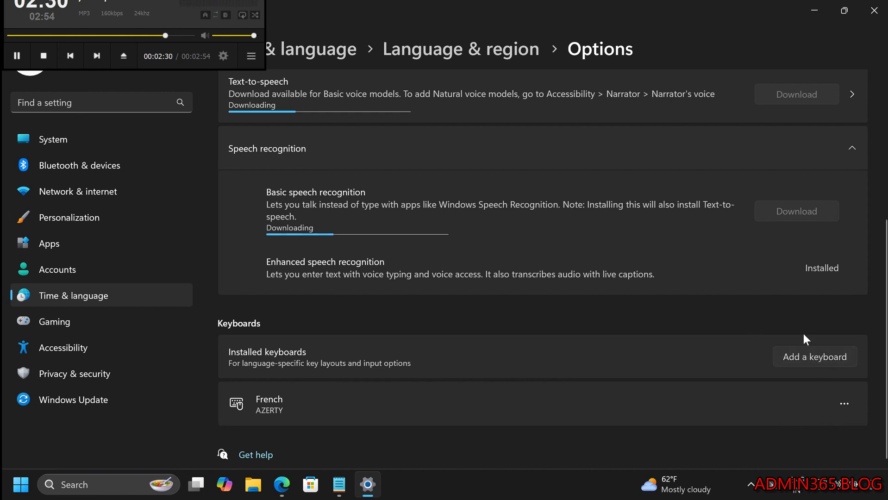
pyautogui.click(817, 356)
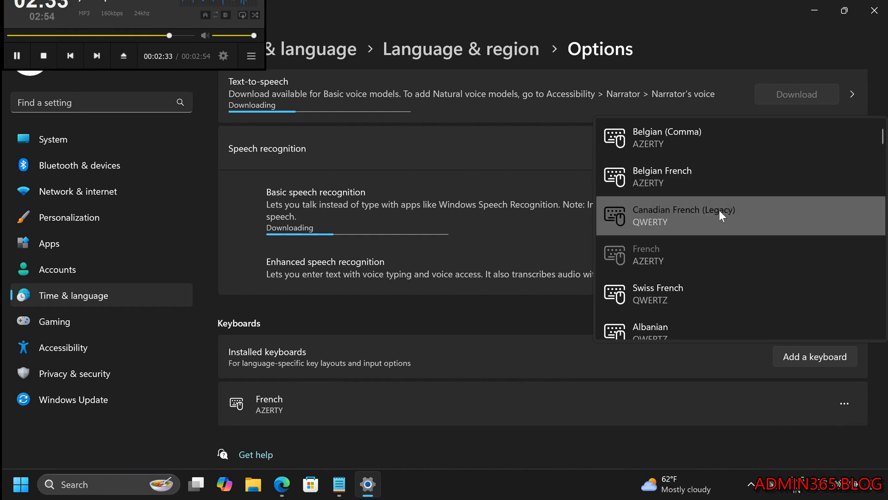
pyautogui.scroll(-1, 719, 211)
pyautogui.scroll(-8, 691, 171)
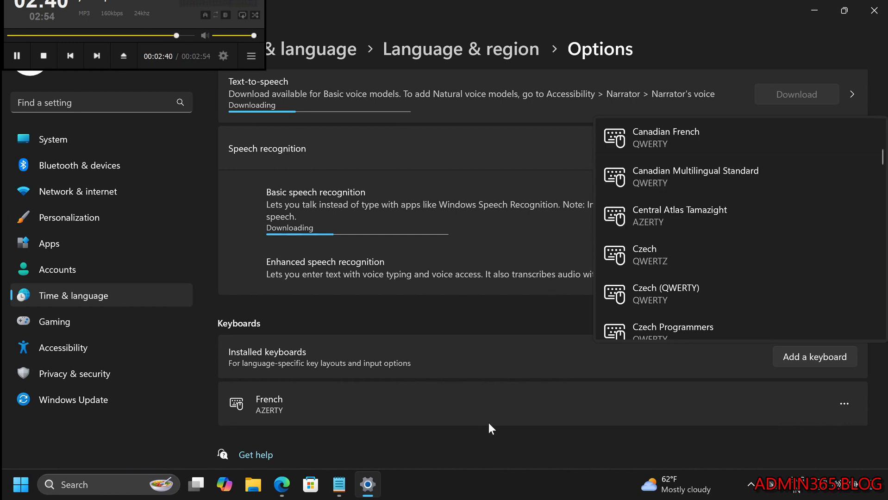
pyautogui.click(547, 478)
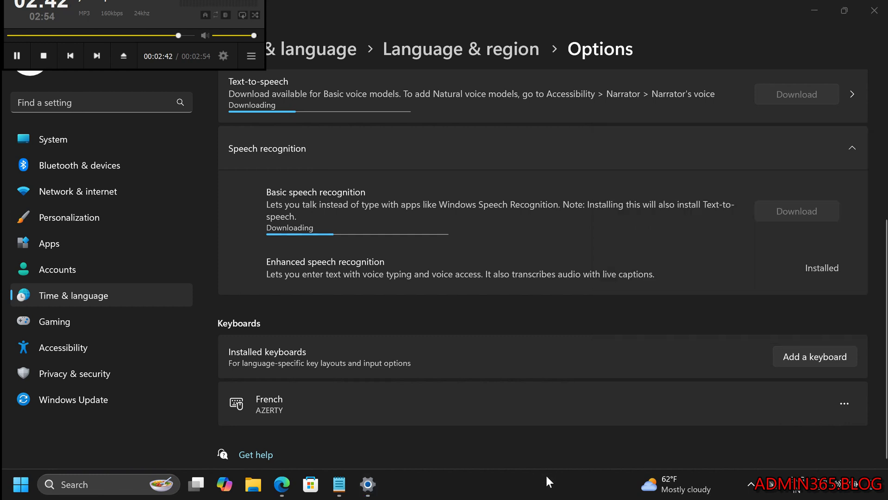